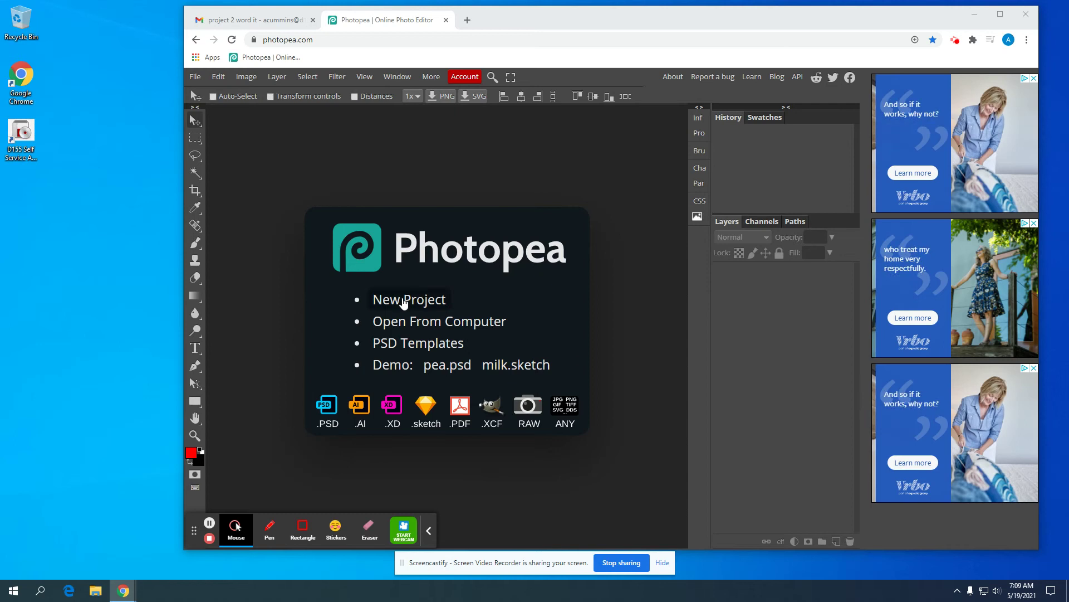
- Create a blank 7 × 5 inch landscape document from the 5x7 photo preset
left_click(403, 303)
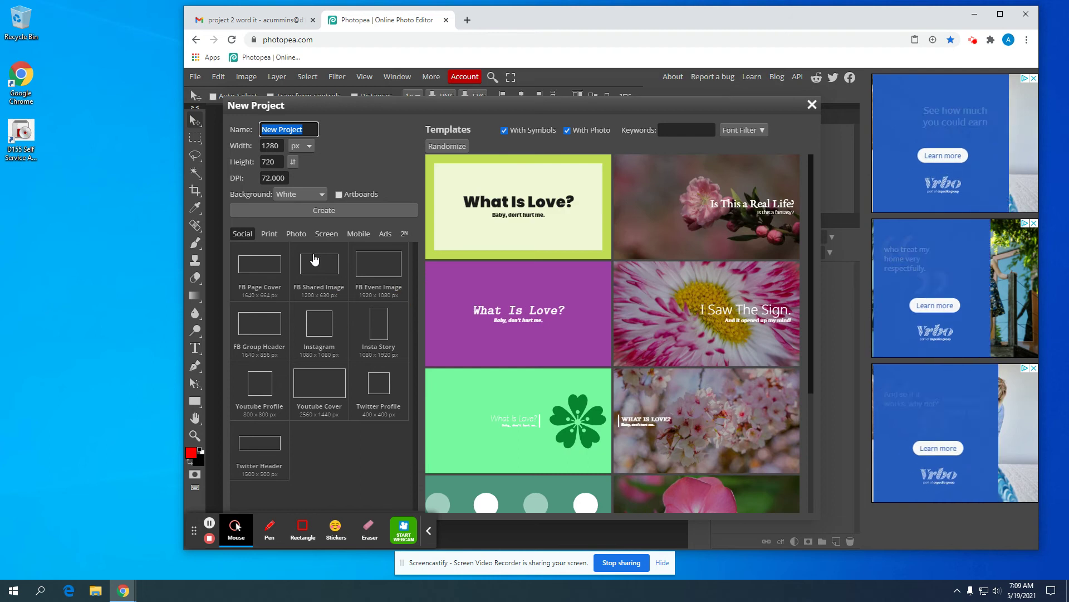
left_click(295, 234)
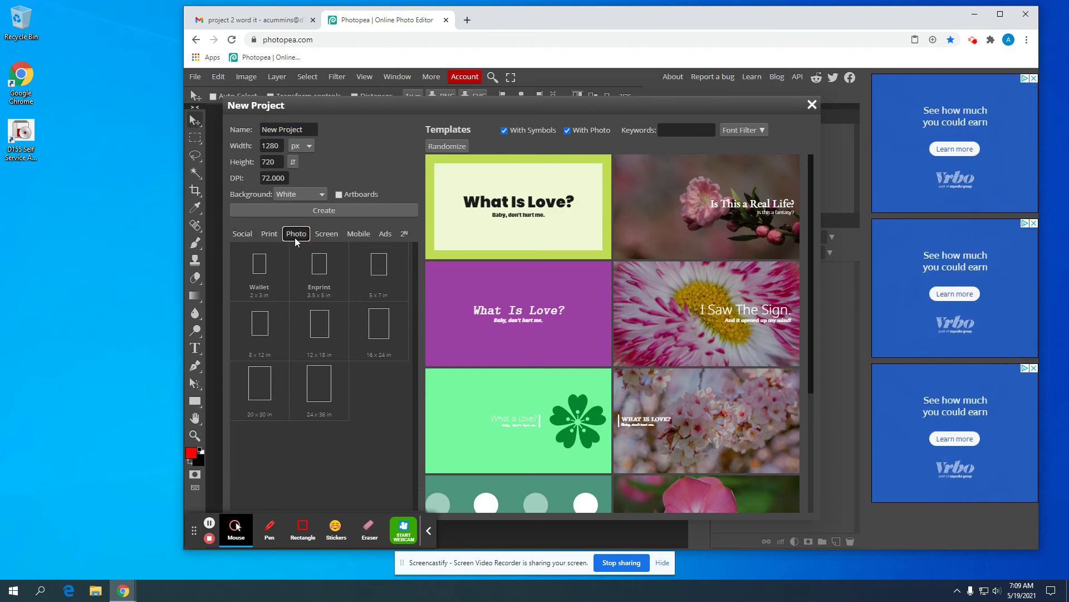
left_click(377, 275)
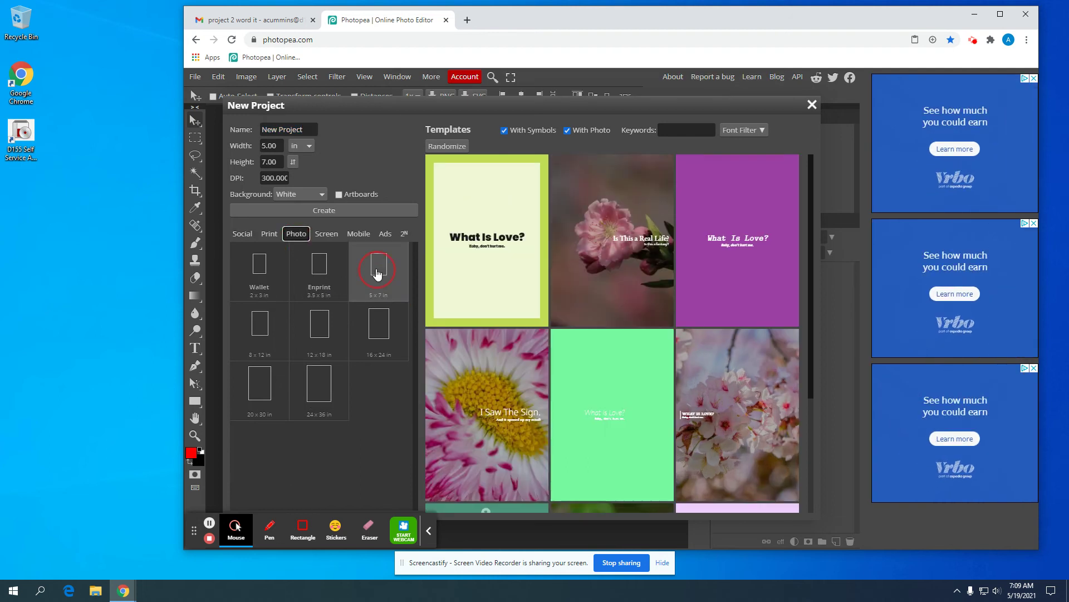
left_click(291, 163)
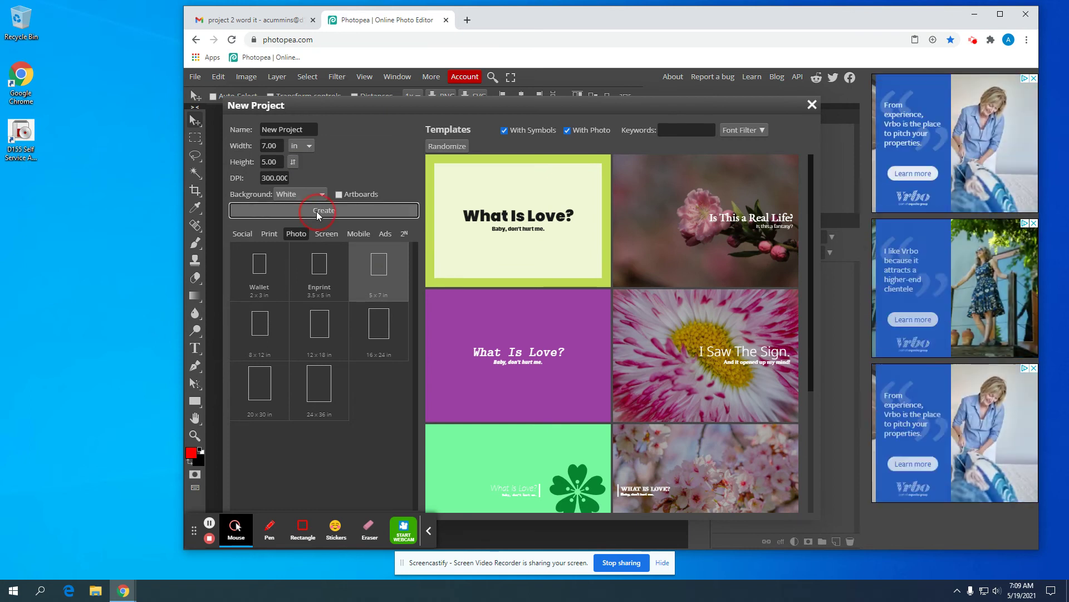
left_click(316, 211)
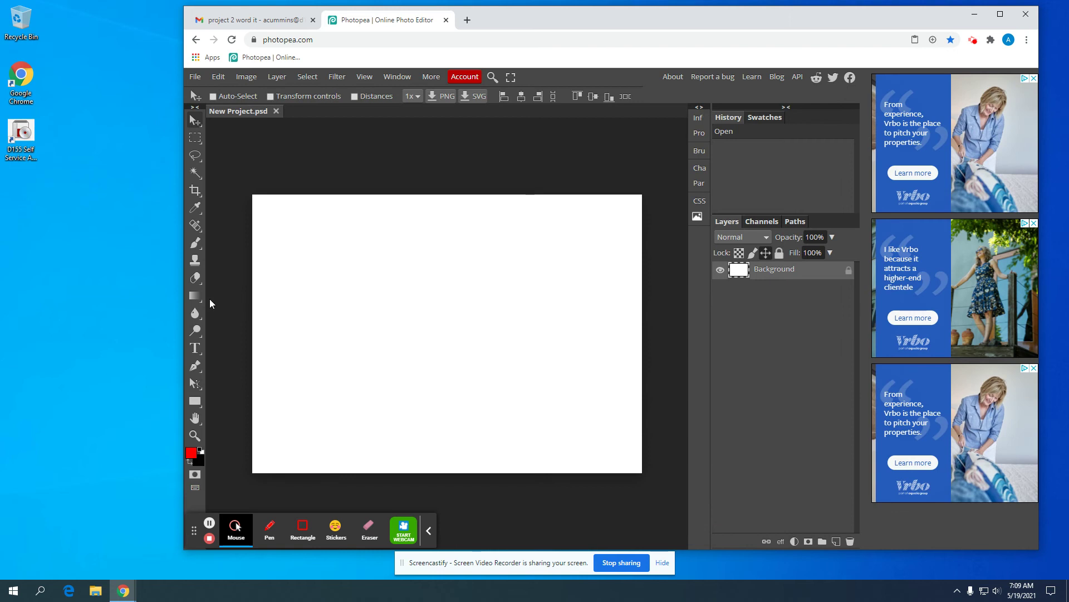
- Add the word 'Stretch' in about 121 px text left of canvas centre
left_click(199, 351)
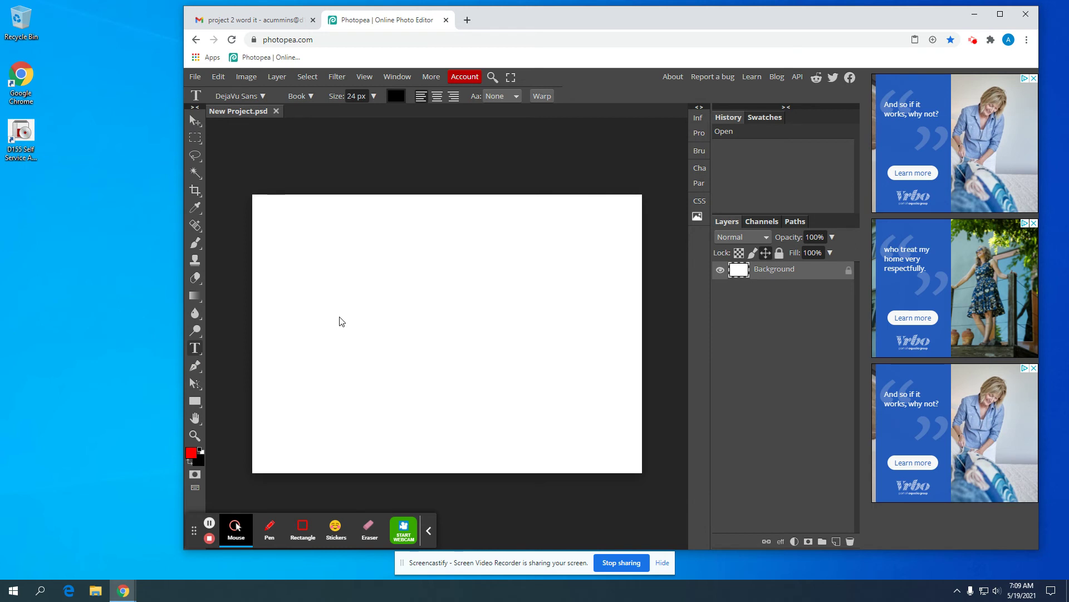
left_click(373, 98)
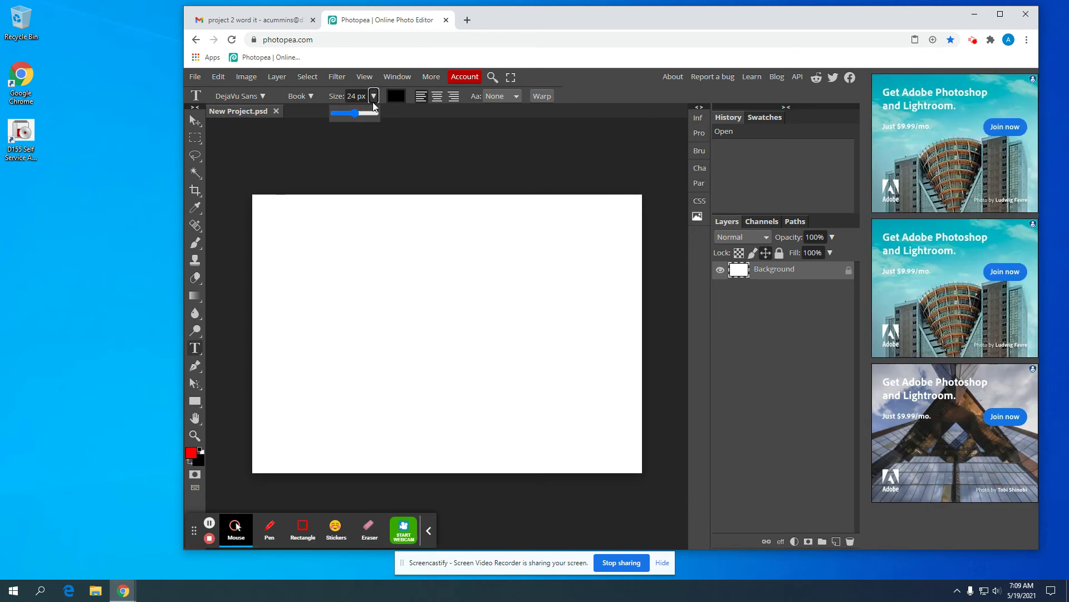
left_click_drag(352, 114, 362, 115)
left_click(322, 337)
type("Stretch")
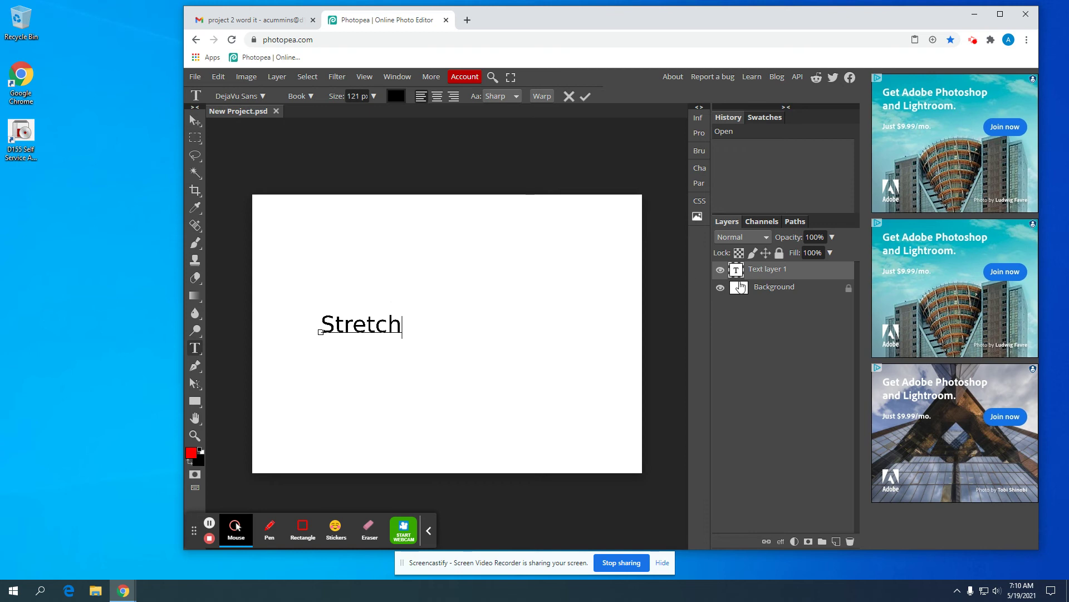
left_click(756, 279)
- Rasterize the Stretch text layer and open Filter > Liquify
right_click(757, 278)
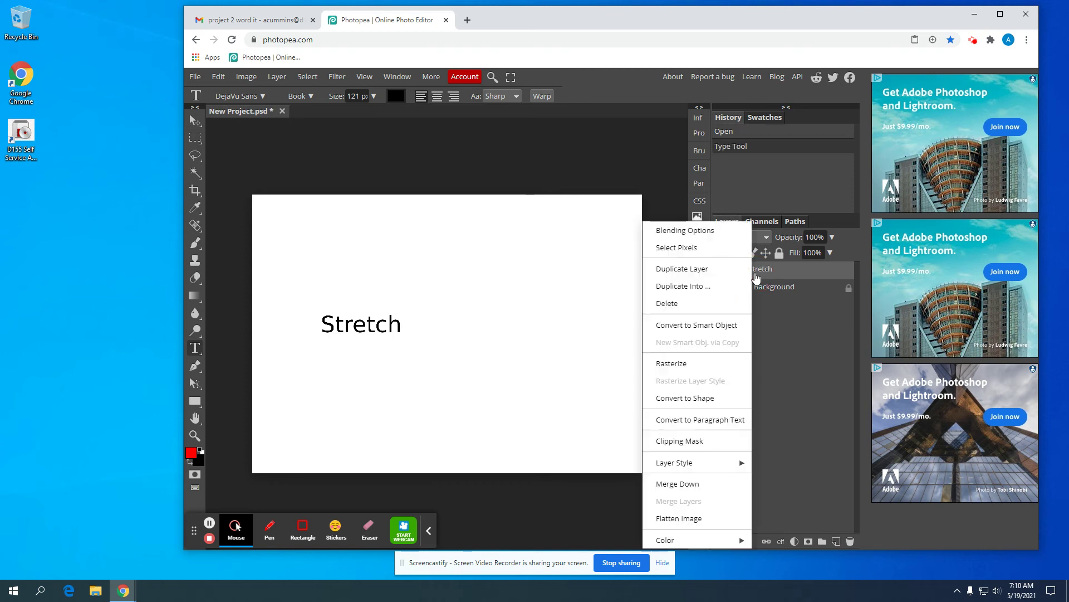
left_click(678, 369)
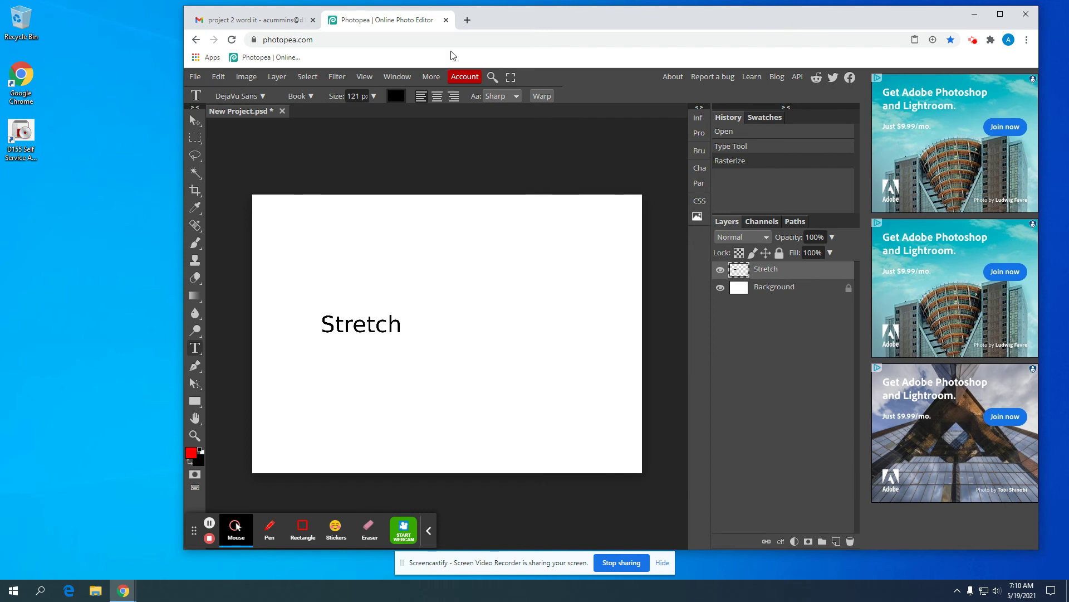
left_click(338, 78)
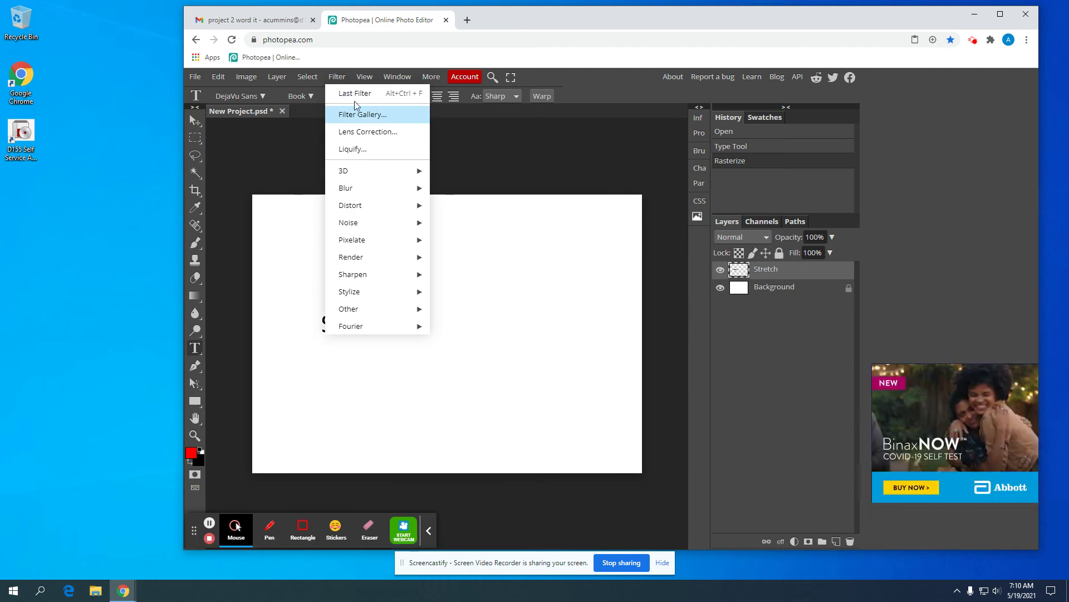
left_click(362, 150)
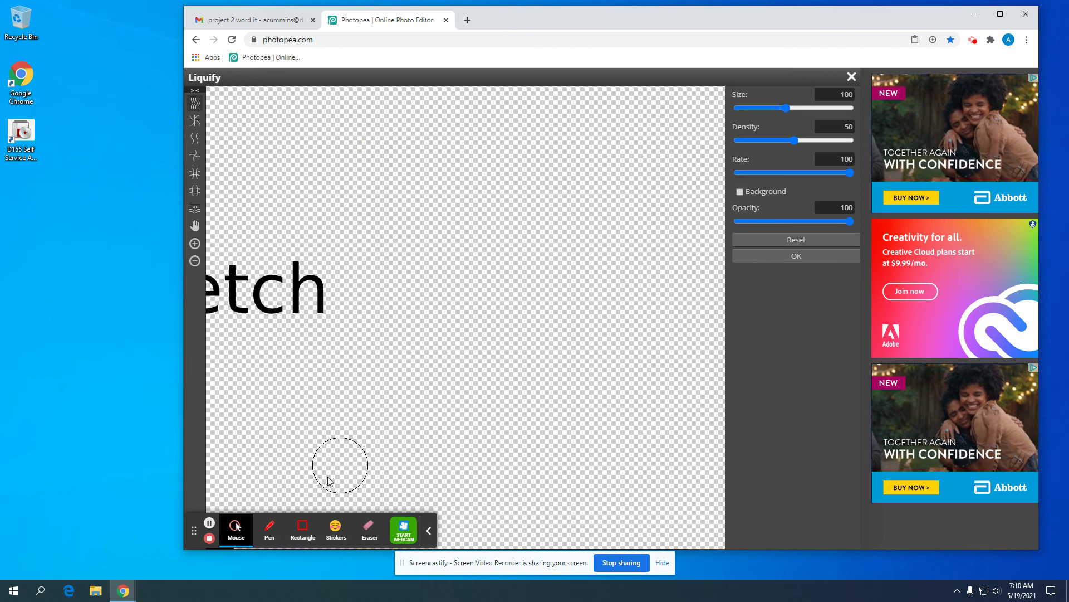
- With a larger Liquify brush, pull the S, t and h tops up and the c bottom down
mouse_move(327, 365)
left_mouse_down()
mouse_move(462, 349)
mouse_move(602, 377)
left_mouse_up()
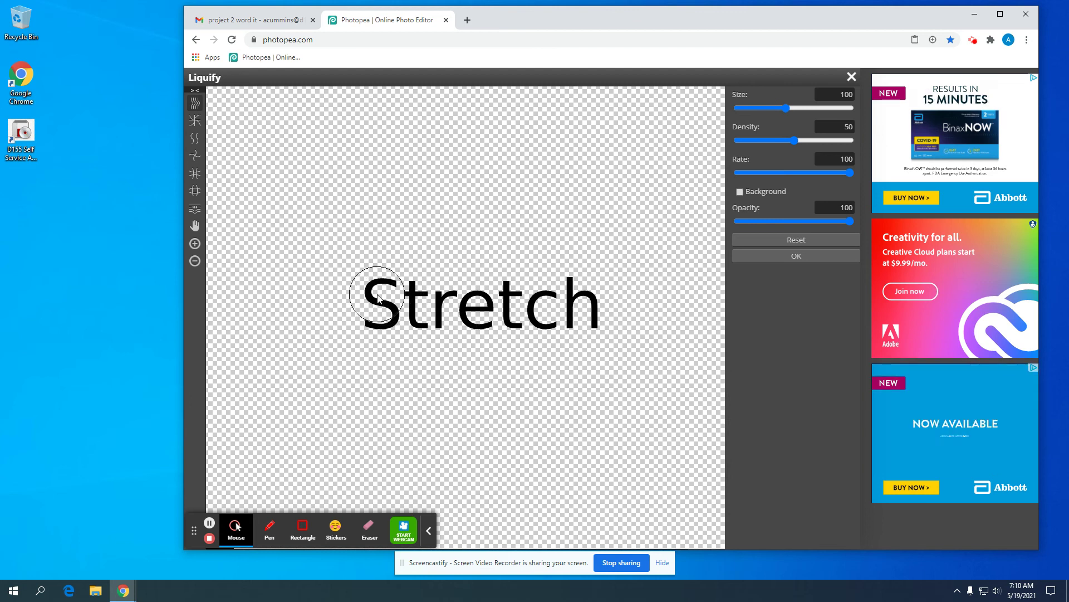
key("bracketright")
key("bracketright")
key("bracketright")
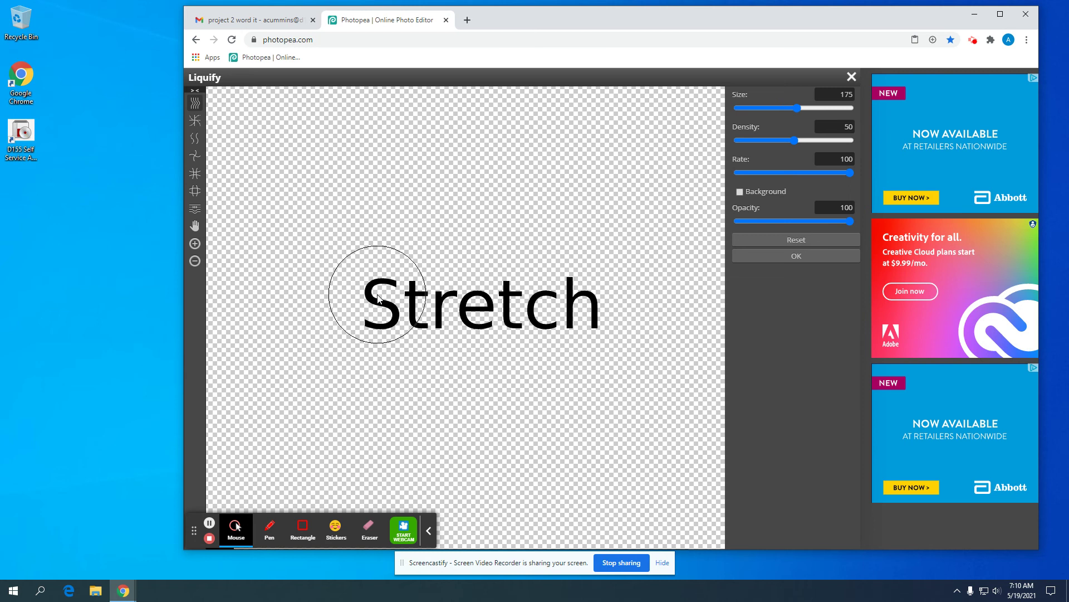
mouse_move(382, 294)
left_mouse_down()
mouse_move(400, 282)
mouse_move(396, 368)
mouse_move(471, 287)
mouse_move(471, 341)
mouse_move(454, 365)
left_mouse_up()
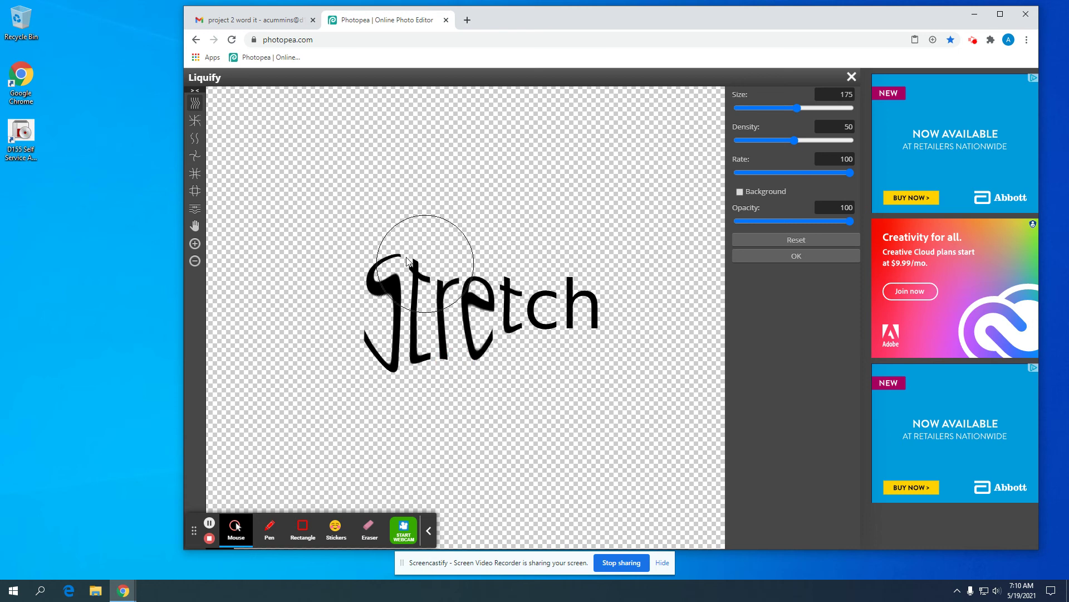
left_click_drag(408, 262, 393, 199)
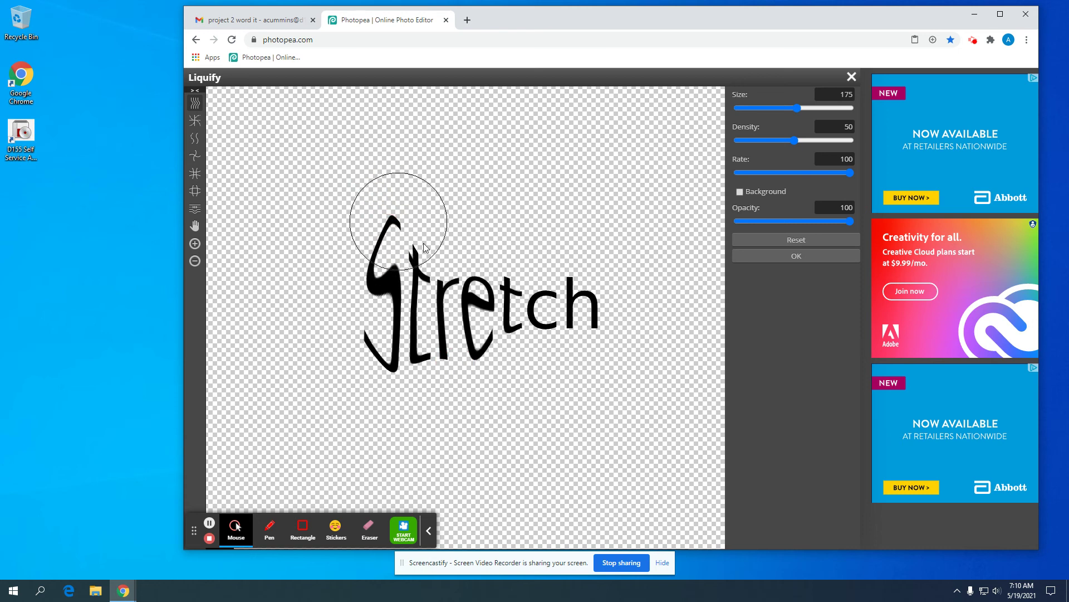
left_click_drag(512, 276, 516, 220)
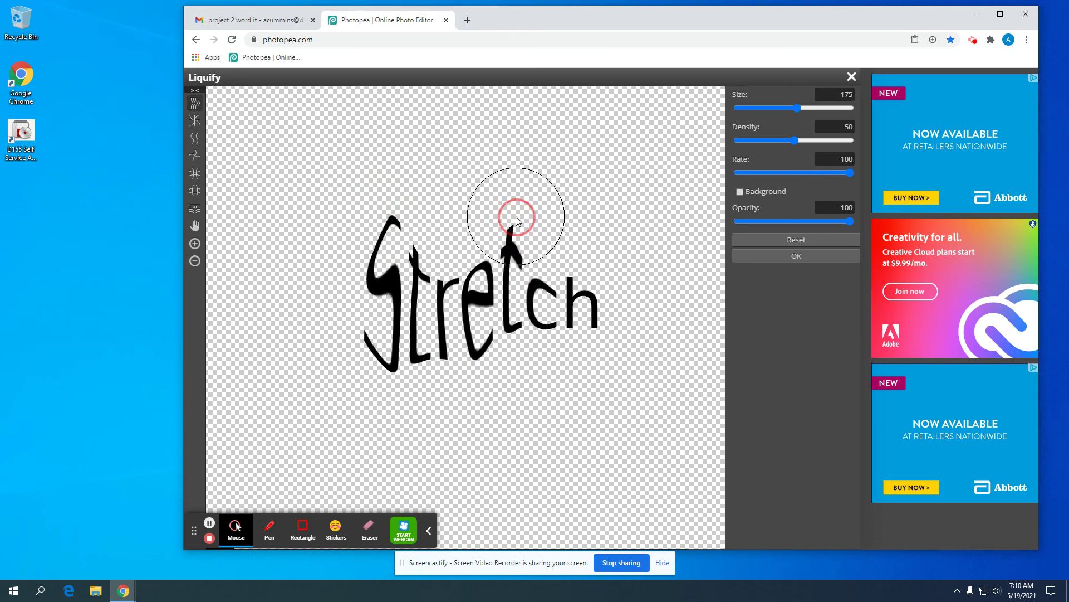
left_click_drag(524, 335, 521, 361)
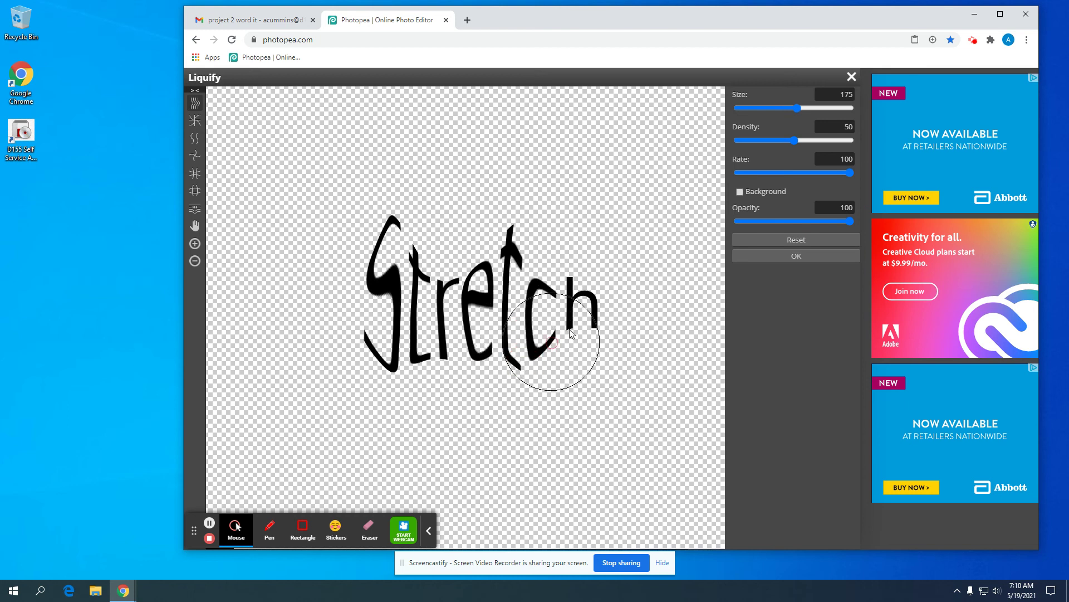
left_click_drag(573, 302, 566, 214)
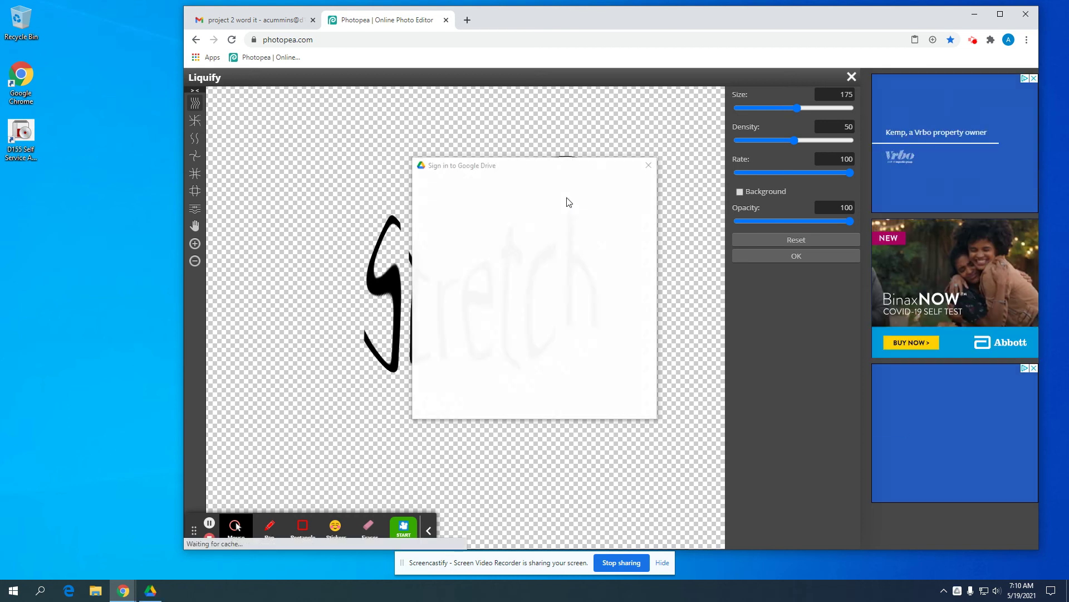
left_click(649, 165)
- Drag the S, c and e bottoms further down, reshape r and t, and apply Liquify
mouse_move(609, 263)
left_mouse_down()
mouse_move(563, 245)
mouse_move(573, 162)
left_mouse_up()
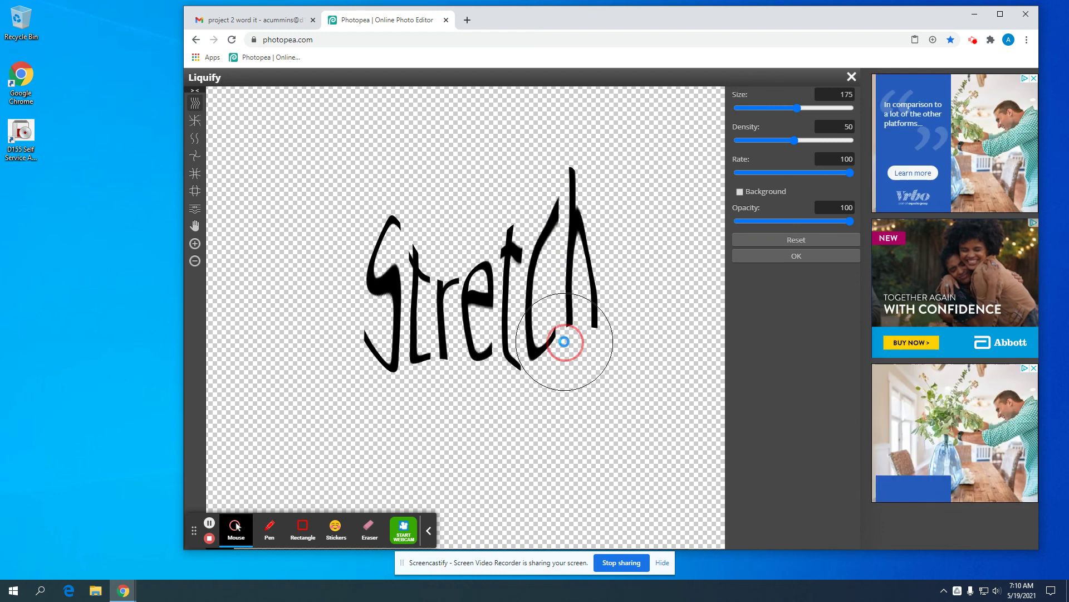
left_click_drag(565, 341, 560, 393)
left_click_drag(484, 353, 490, 381)
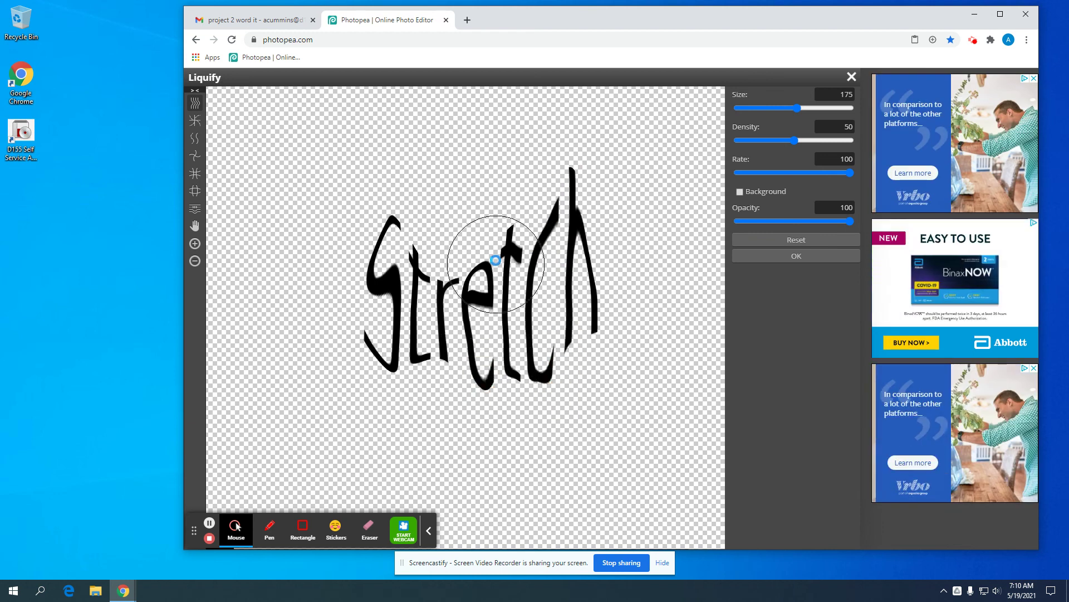
mouse_move(495, 260)
left_mouse_down()
mouse_move(493, 245)
mouse_move(426, 256)
mouse_move(441, 182)
left_mouse_up()
left_click_drag(401, 215, 405, 155)
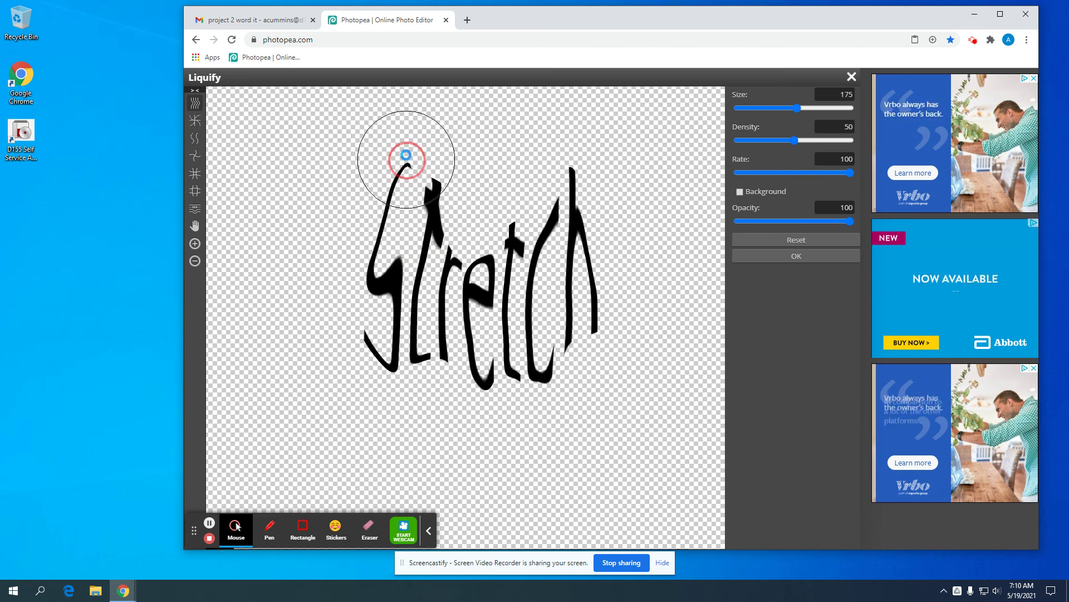
left_click_drag(415, 348, 416, 435)
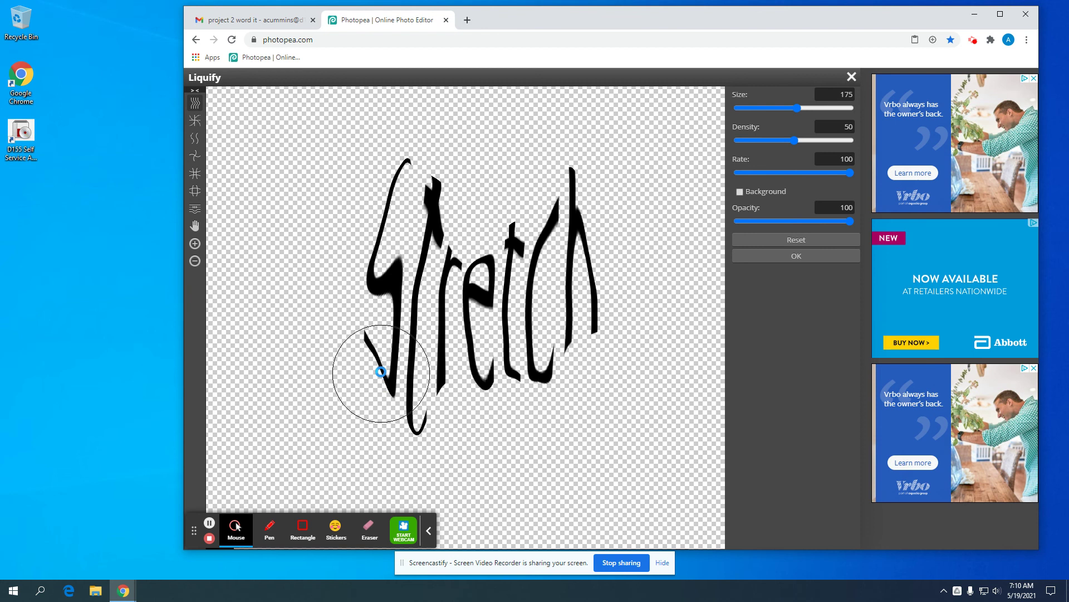
left_click_drag(380, 371, 374, 399)
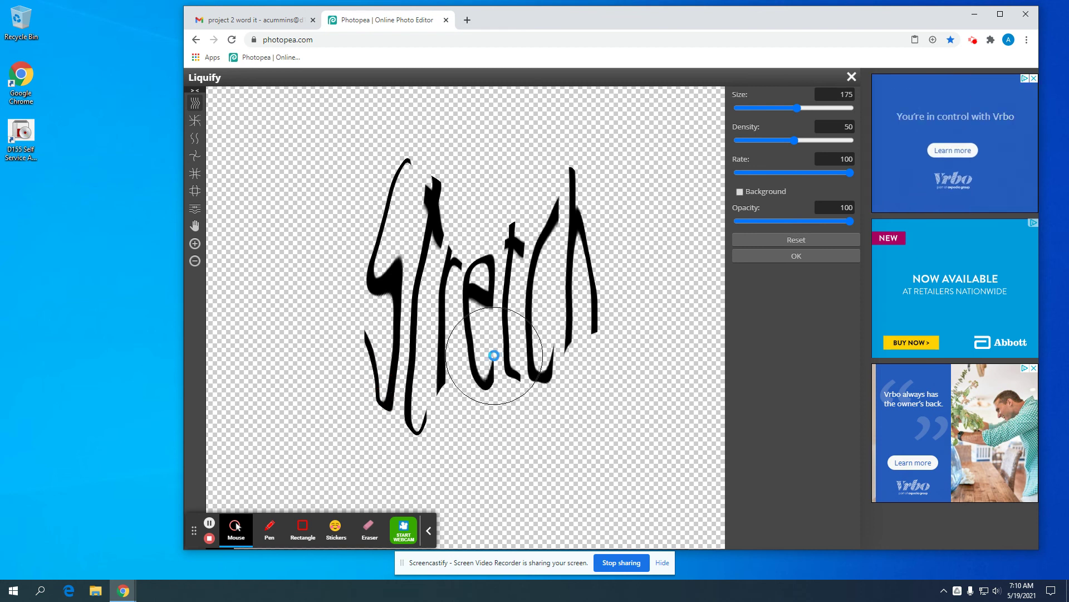
left_click_drag(494, 356, 490, 381)
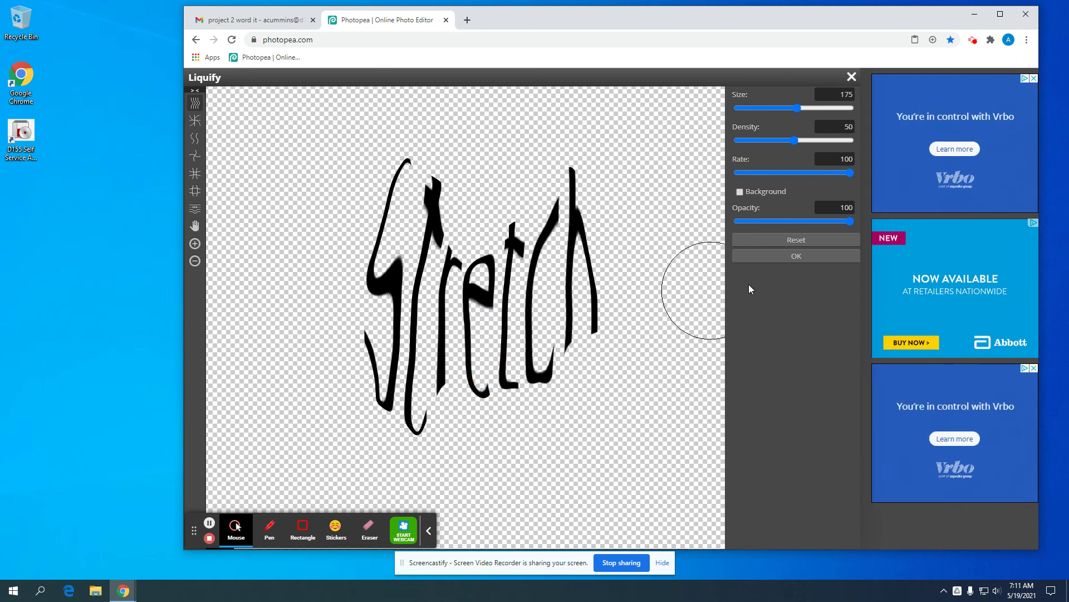
left_click(805, 255)
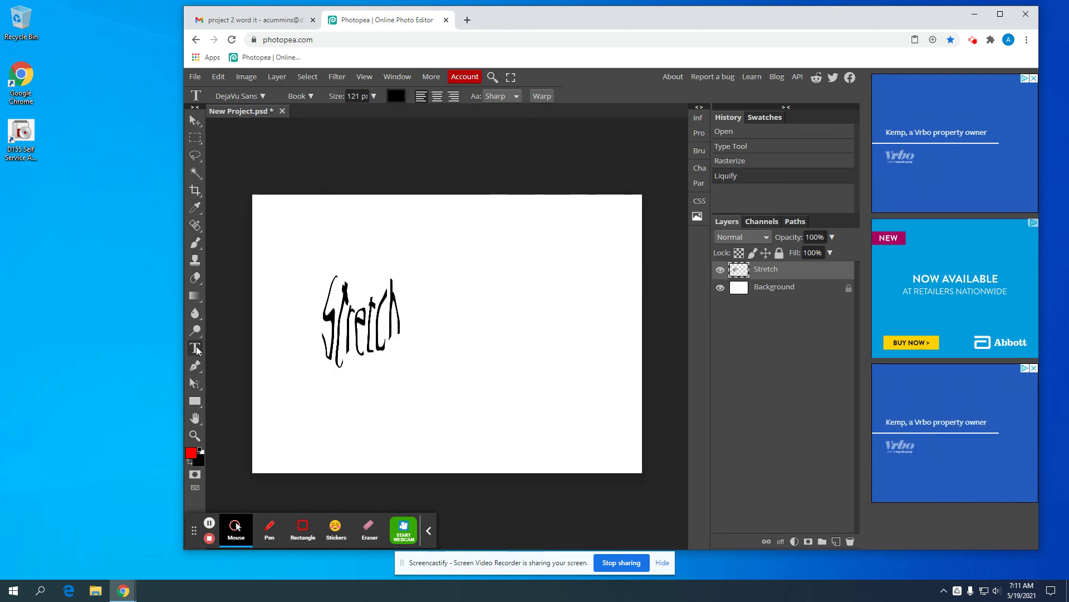
- Add the word 'Broken' right of Stretch and rasterize its layer
left_click(477, 291)
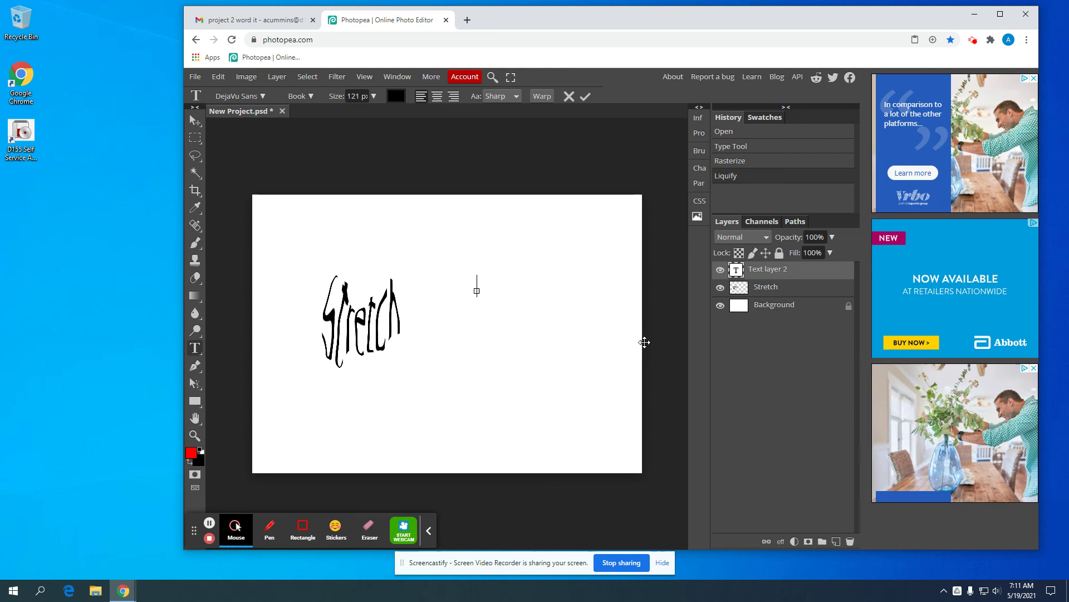
type("Broken")
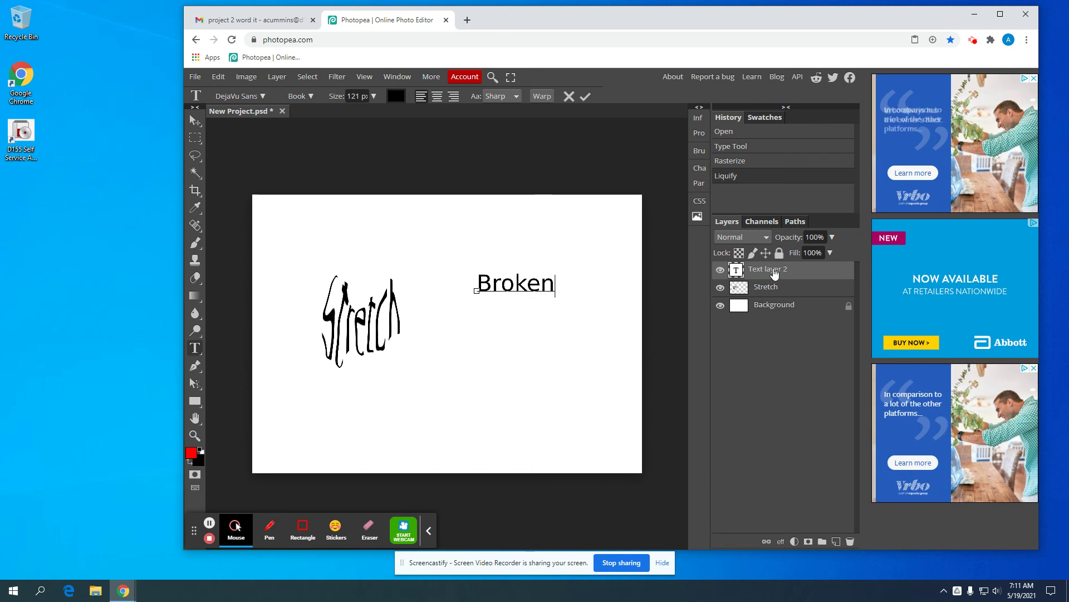
right_click(772, 273)
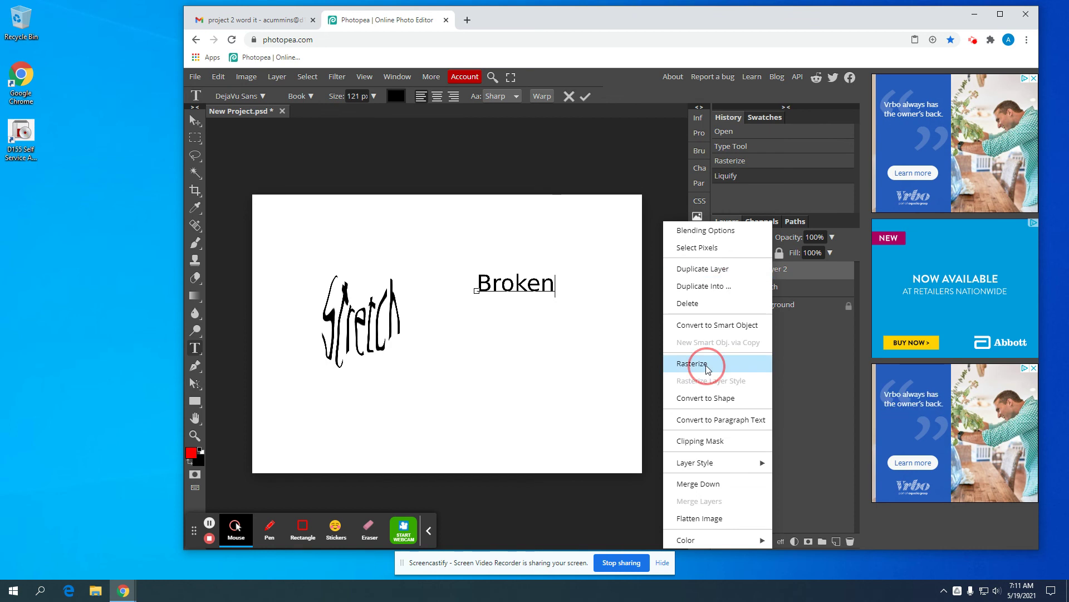
left_click(692, 364)
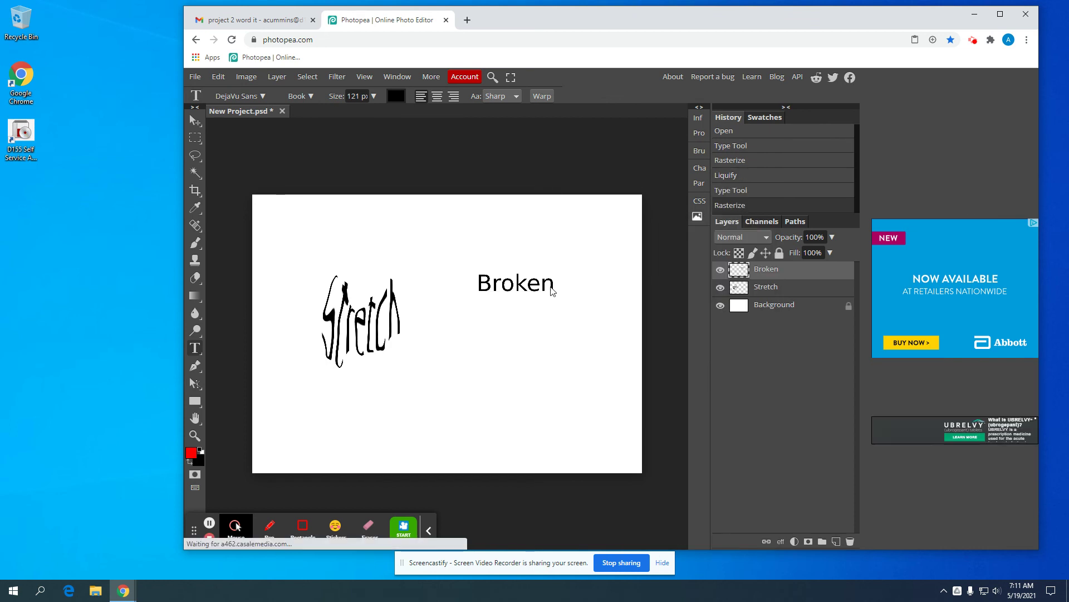
key("ctrl+plus")
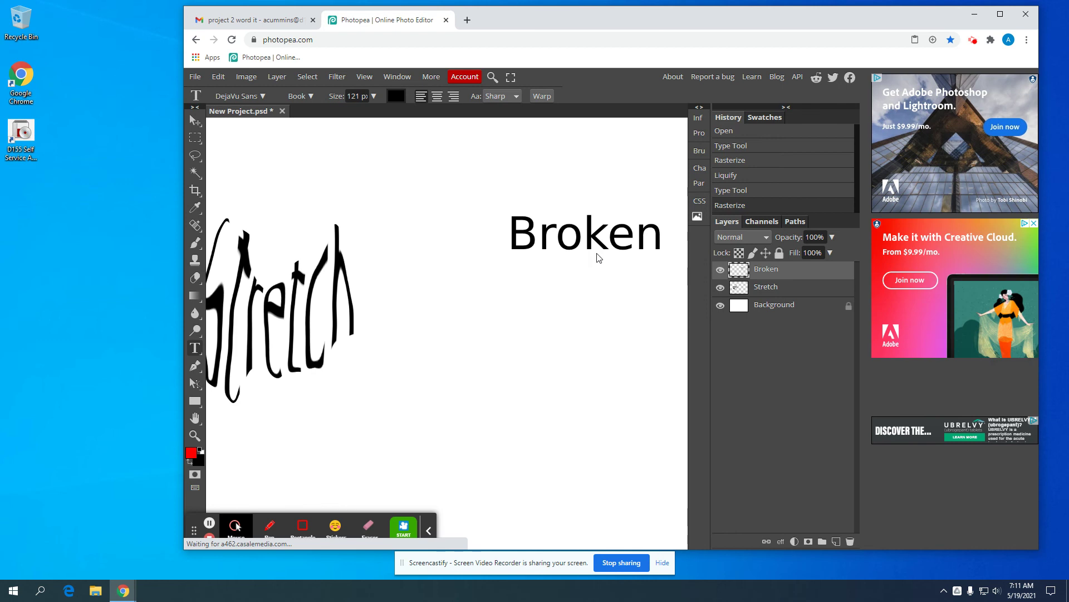
- Erase four strips through the letters of Broken with the Eraser
left_click(198, 279)
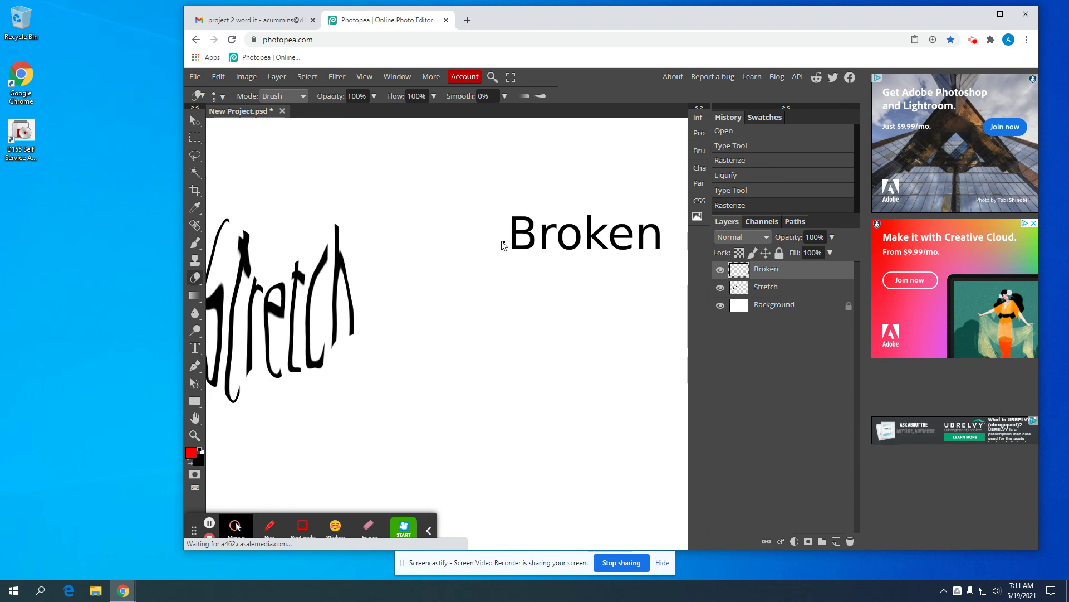
mouse_move(503, 244)
left_mouse_down()
mouse_move(528, 255)
mouse_move(552, 238)
mouse_move(627, 242)
mouse_move(638, 219)
left_mouse_up()
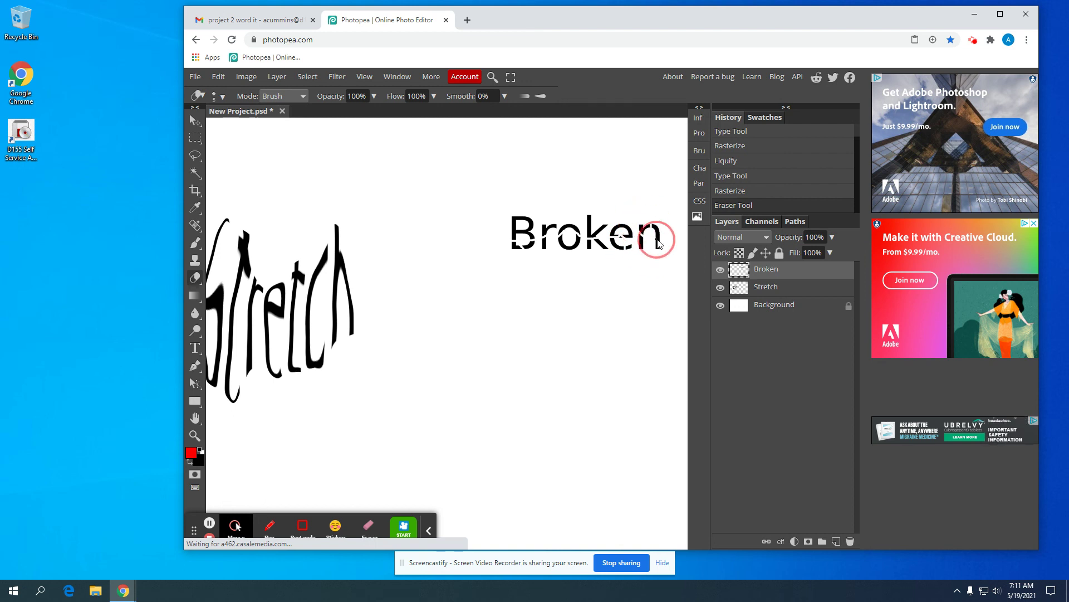
left_click_drag(639, 219, 669, 247)
mouse_move(599, 234)
left_mouse_down()
mouse_move(570, 221)
mouse_move(535, 260)
left_mouse_up()
mouse_move(522, 211)
left_mouse_down()
mouse_move(510, 236)
mouse_move(536, 235)
left_mouse_up()
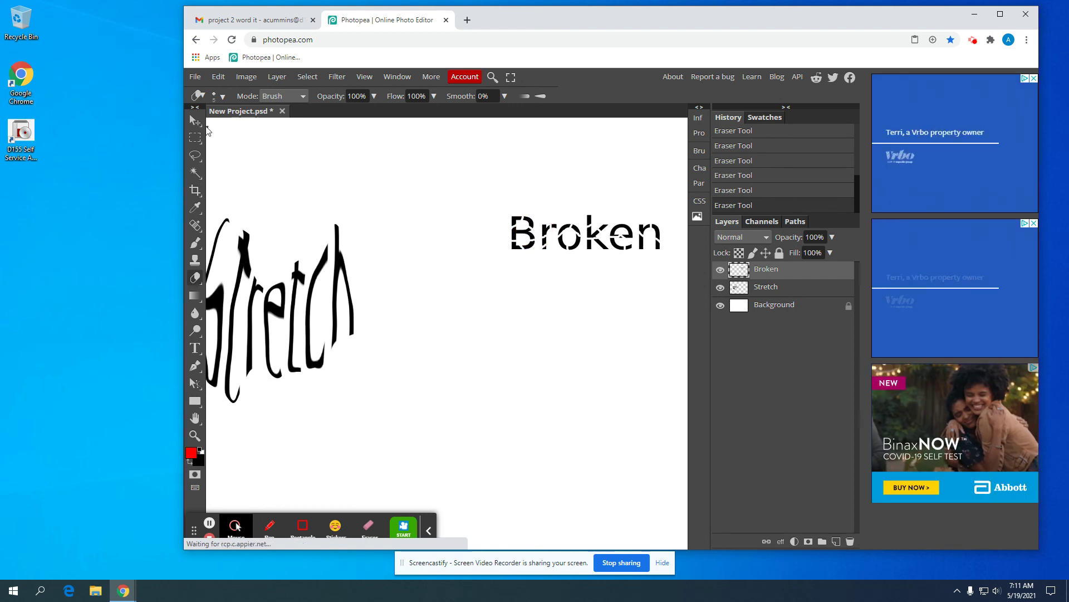
- Shift a B fragment and another piece of Broken slightly out of line
left_click(195, 174)
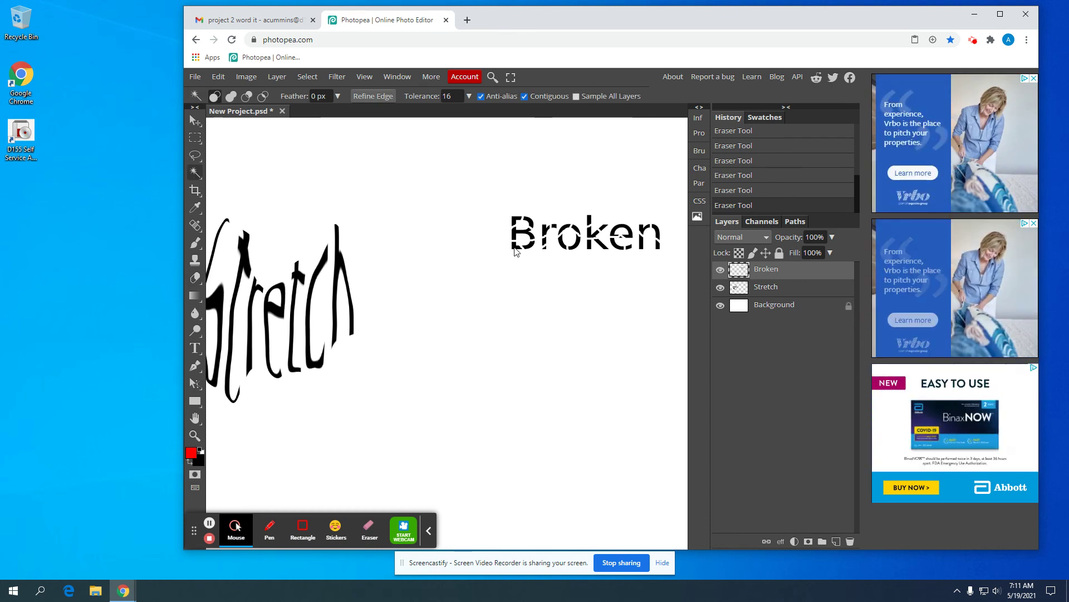
left_click(513, 247)
left_click(195, 120)
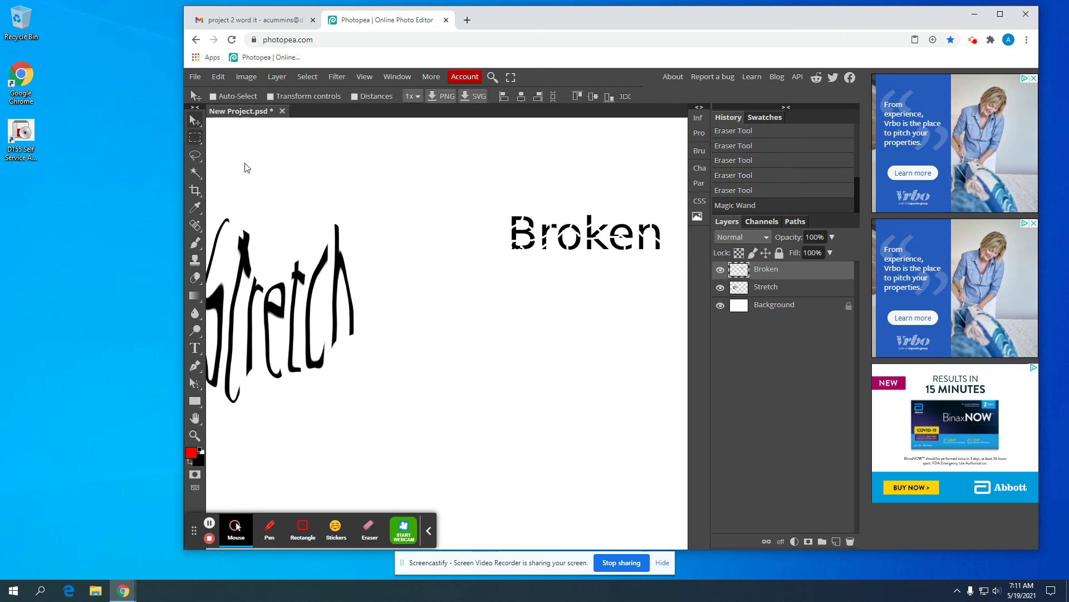
left_click_drag(513, 248, 507, 250)
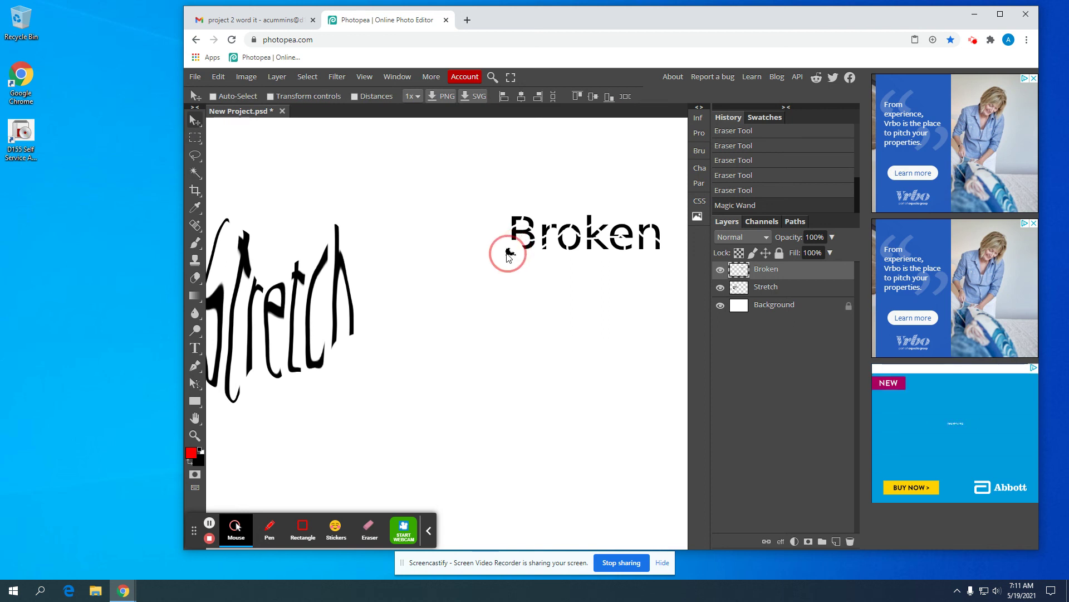
left_click(195, 173)
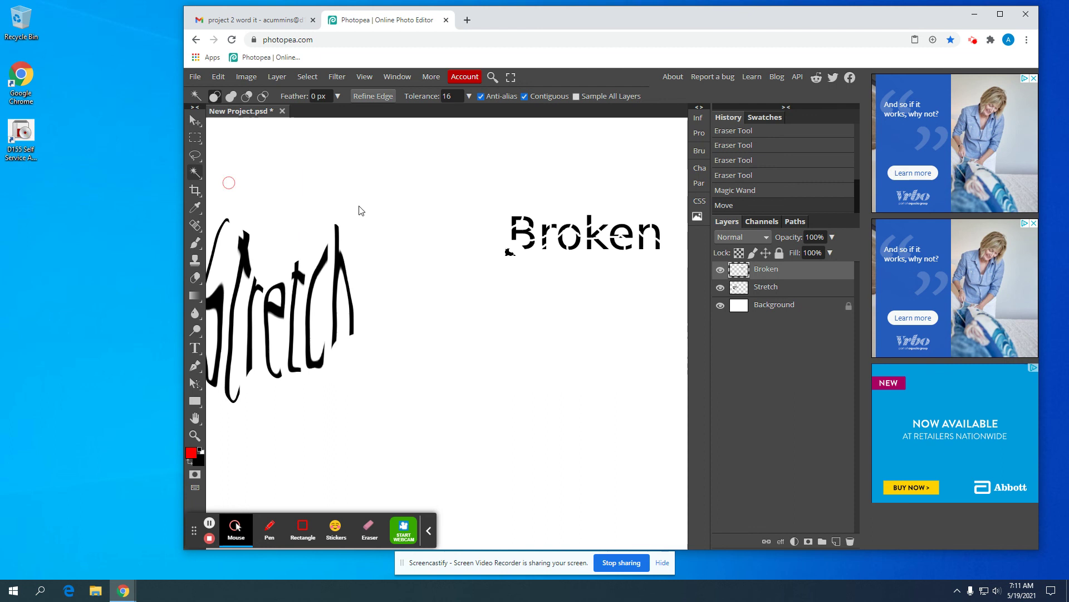
left_click(562, 249)
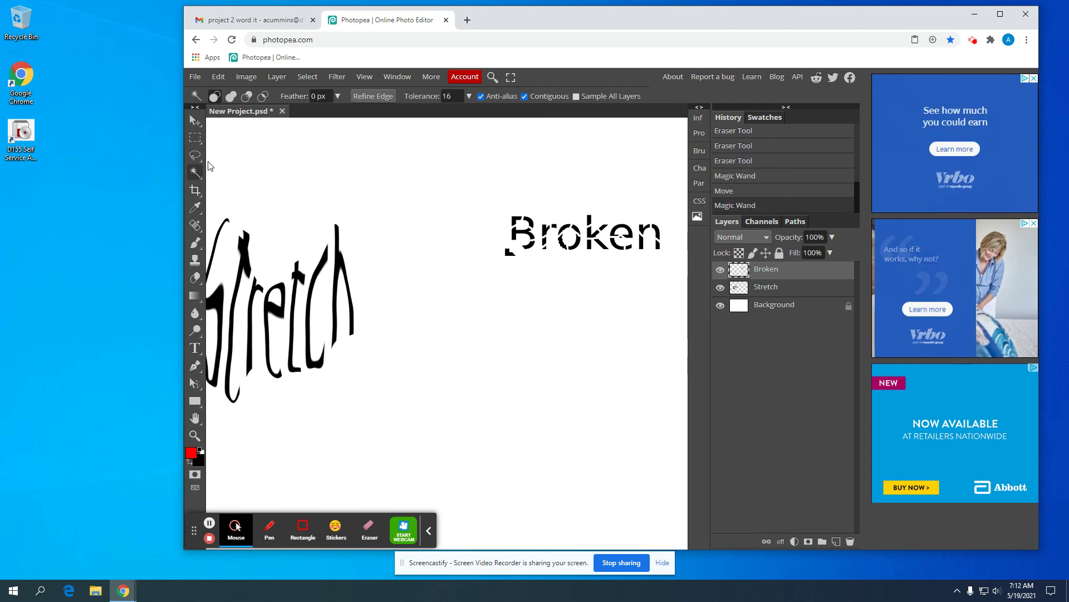
left_click(195, 126)
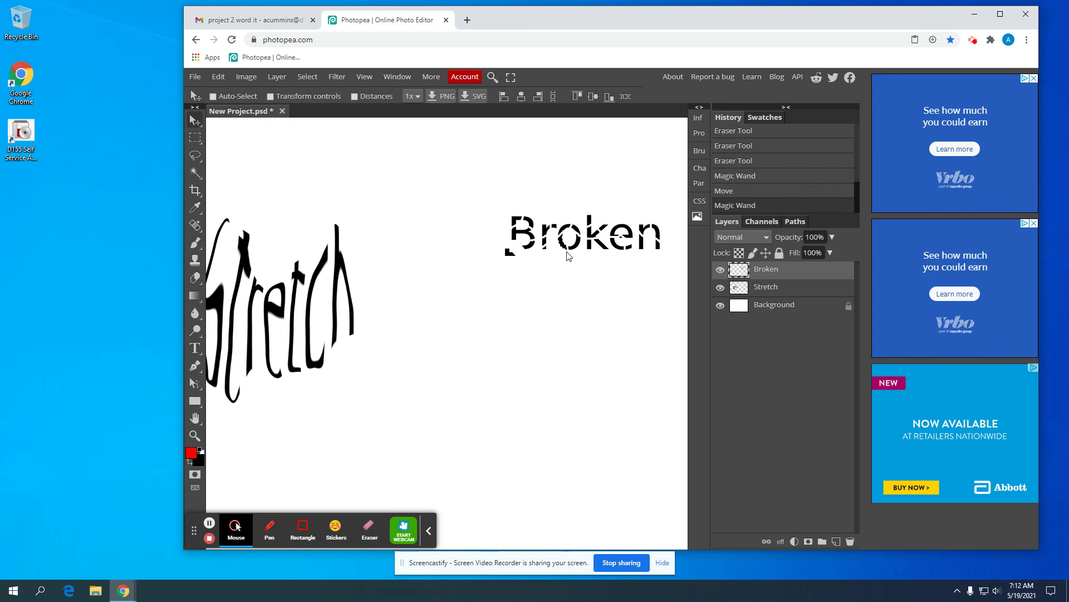
left_click_drag(562, 242, 559, 248)
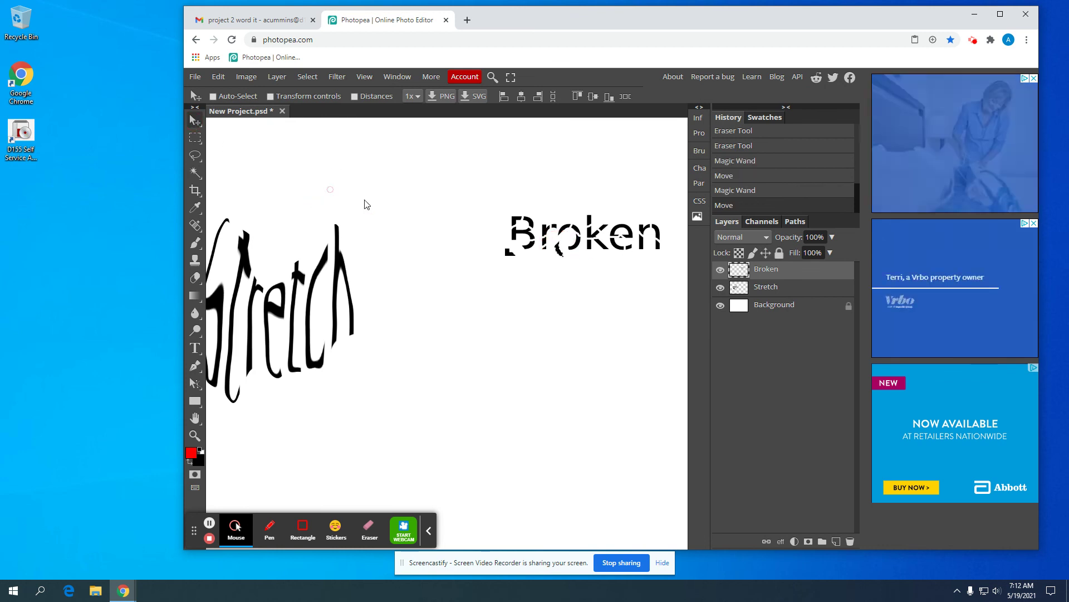
- Nudge a fragment of the o out of place and deselect
left_click(195, 172)
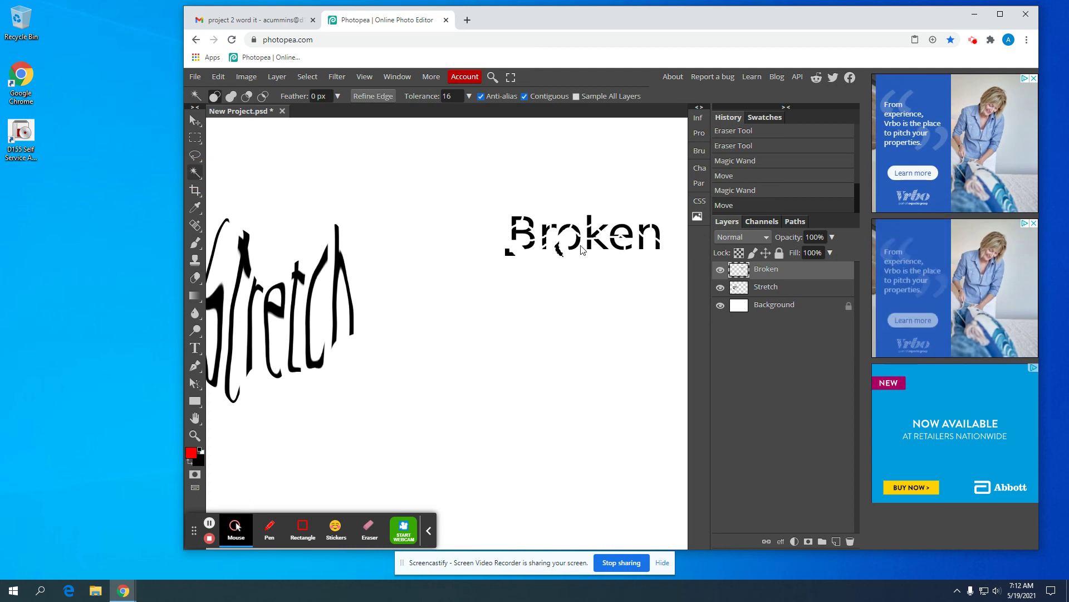
left_click(309, 195)
left_click(196, 124)
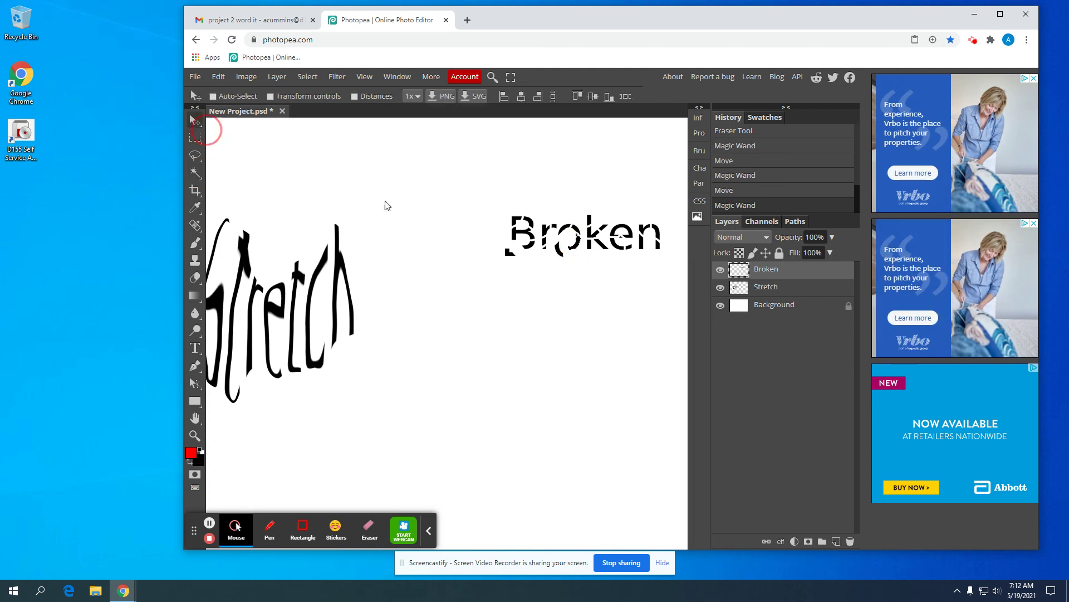
left_click_drag(577, 251, 575, 252)
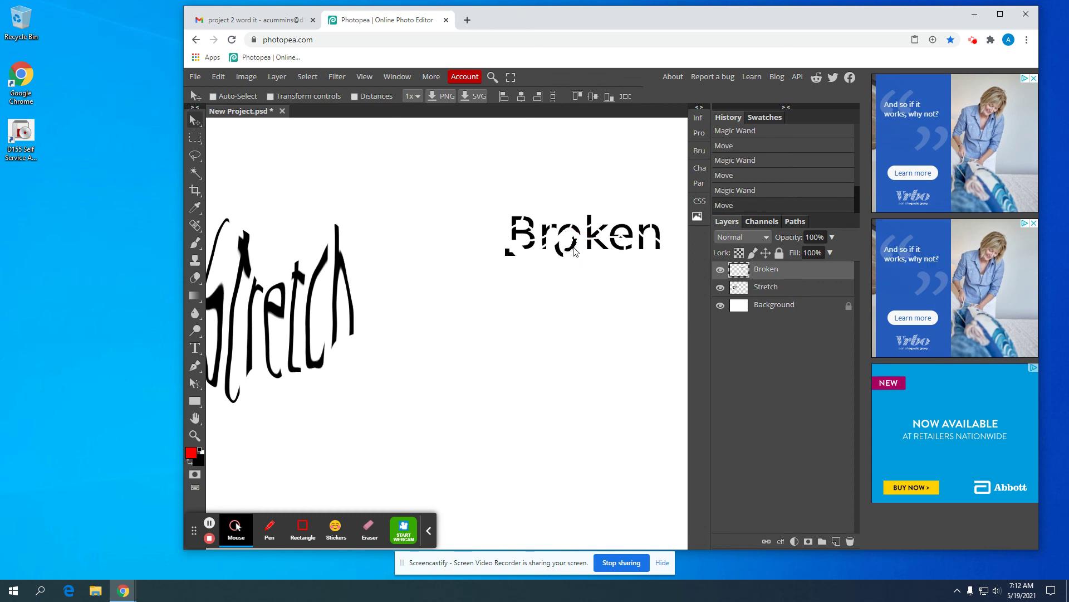
key("ctrl+d")
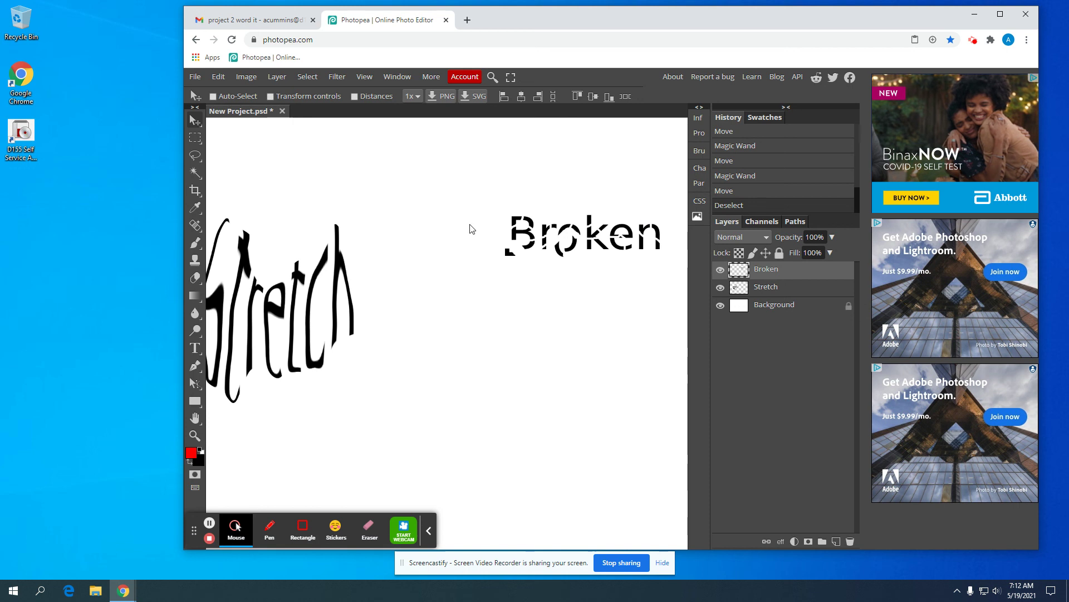
left_click(973, 39)
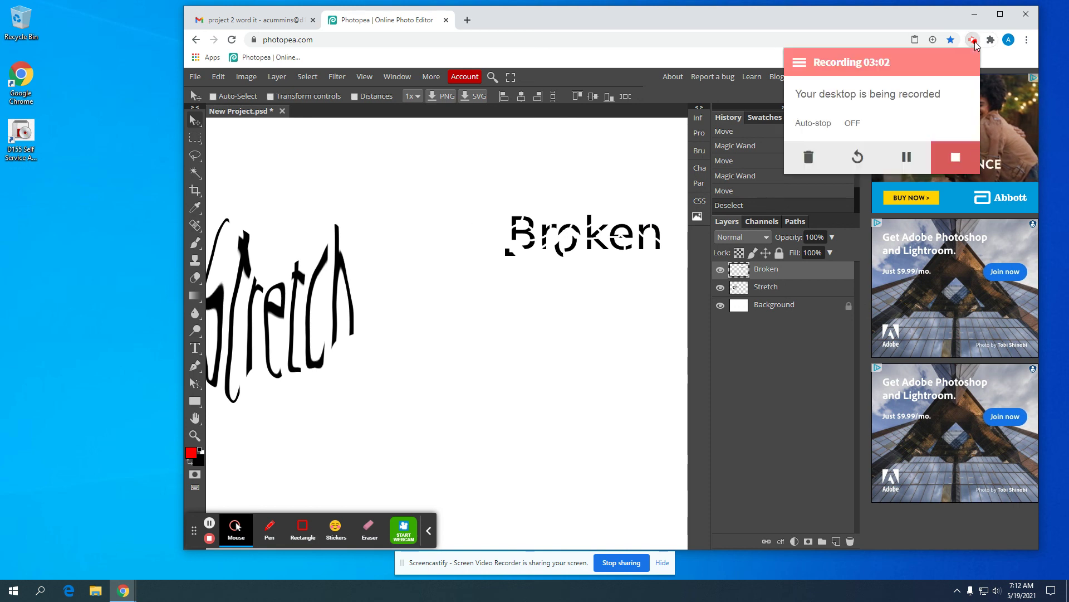